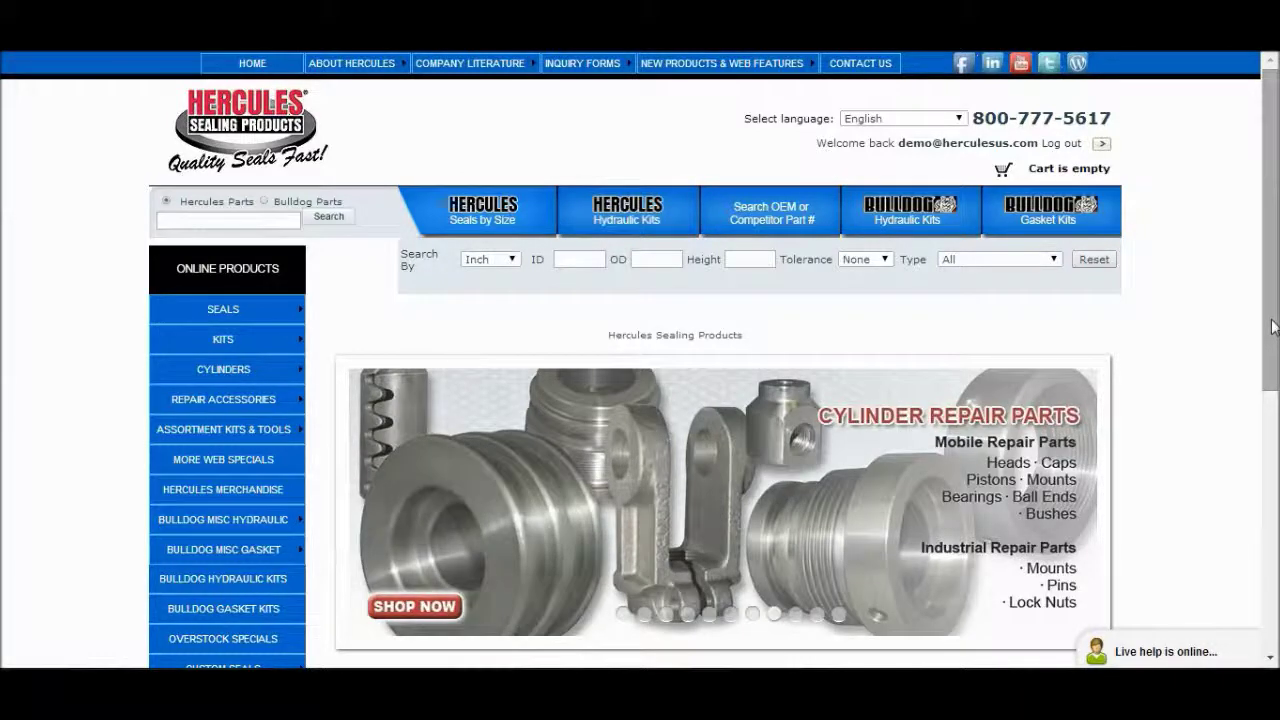
Step: Open the Email Quote form for the Demo Quote wish list from Wish List / Send Quote
{"action": "left_click_drag", "start_coordinate": [1273, 327], "coordinate": [1273, 445]}
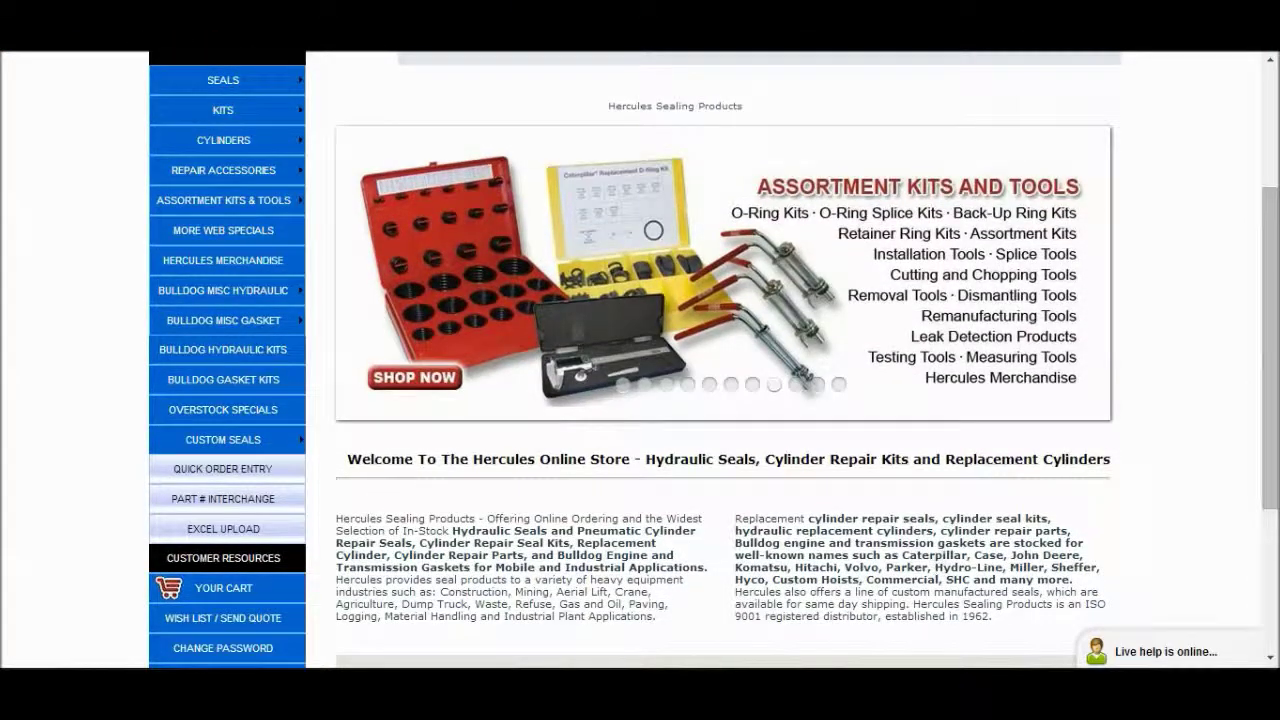
{"action": "left_click", "coordinate": [268, 622]}
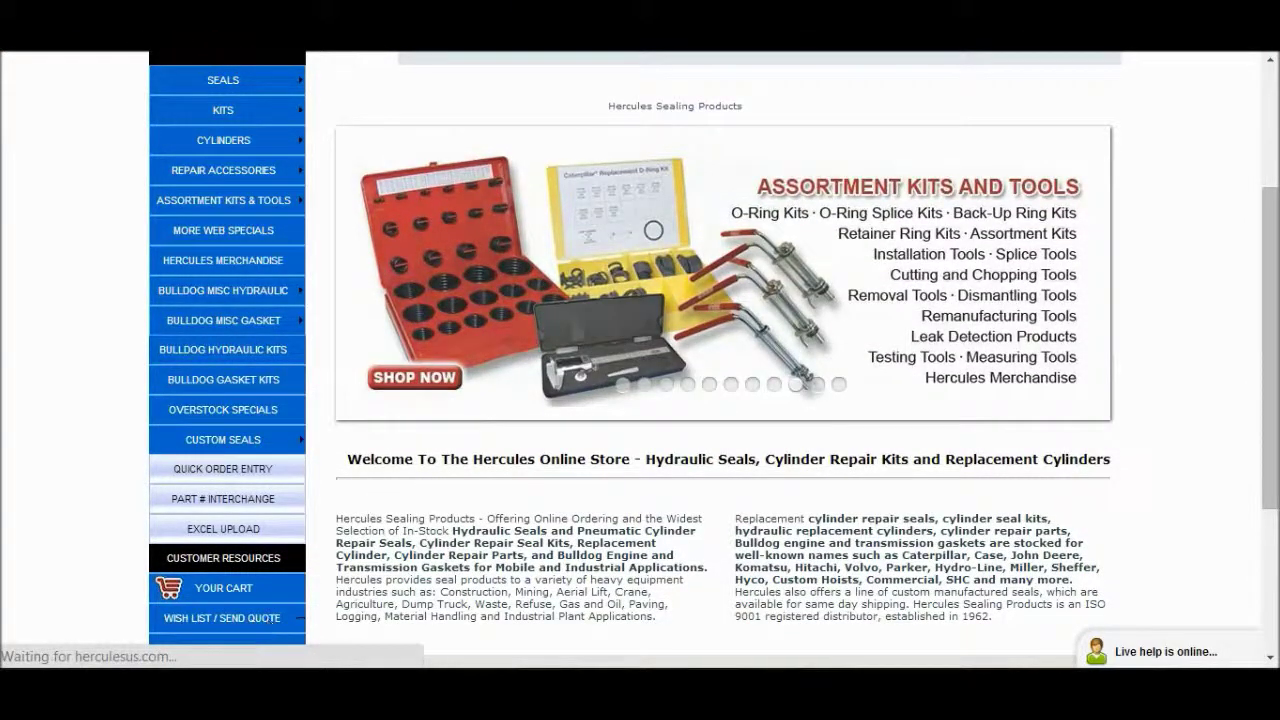
{"action": "left_click_drag", "start_coordinate": [1272, 377], "coordinate": [1272, 605]}
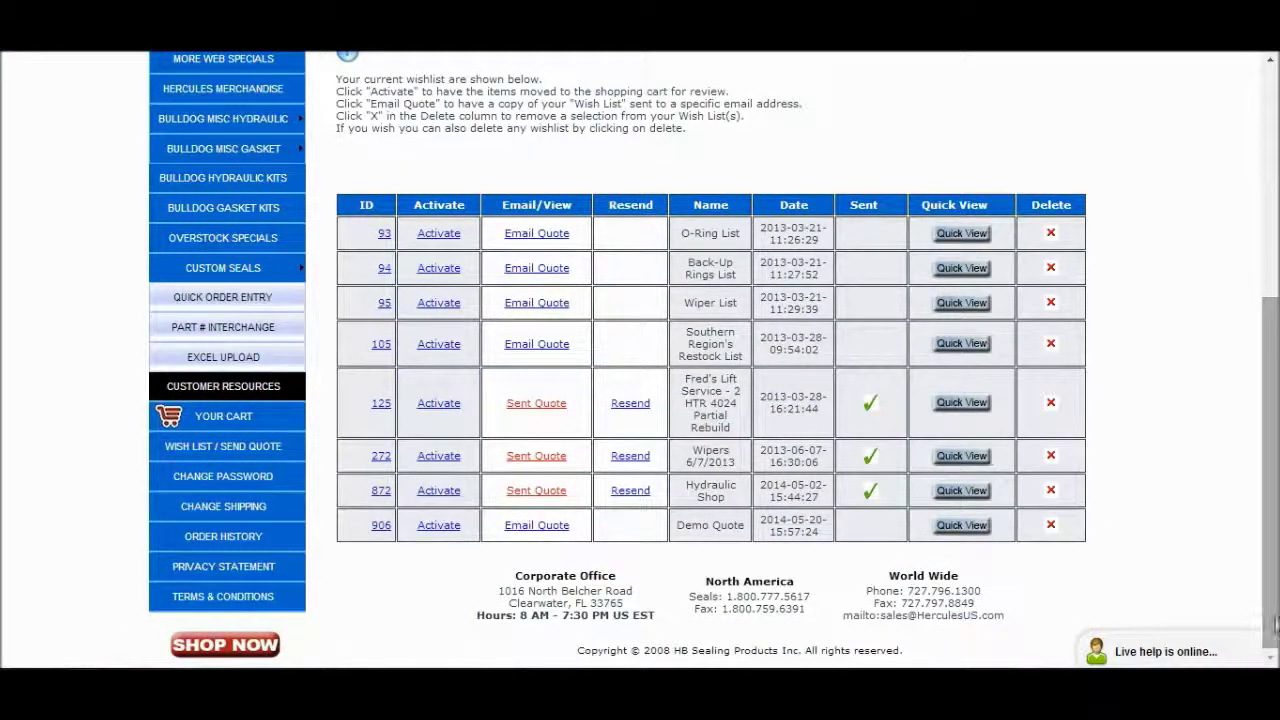
{"action": "left_click", "coordinate": [565, 528]}
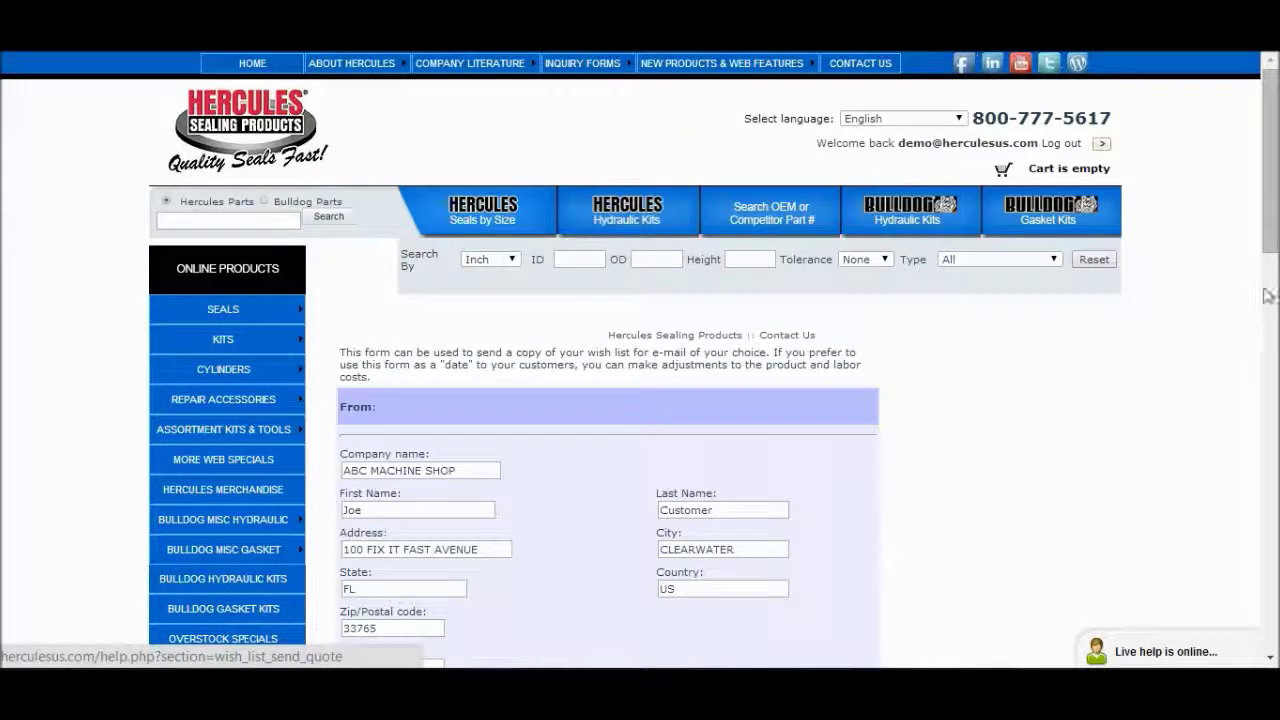
Step: Enter Joes Shop as the recipient company and autofill its Dunedin, FL contact details
{"action": "left_click_drag", "start_coordinate": [1270, 240], "coordinate": [1272, 355]}
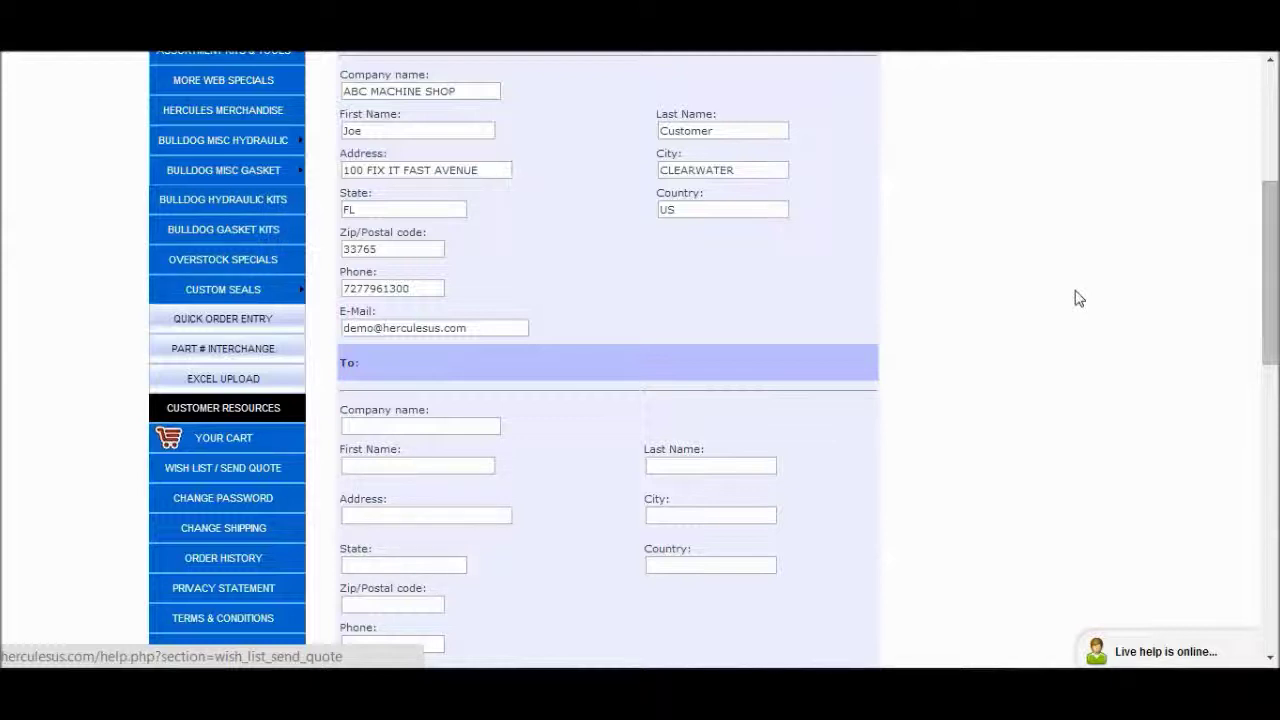
{"action": "left_click", "coordinate": [411, 420]}
{"action": "type", "text": "Joes Shop"}
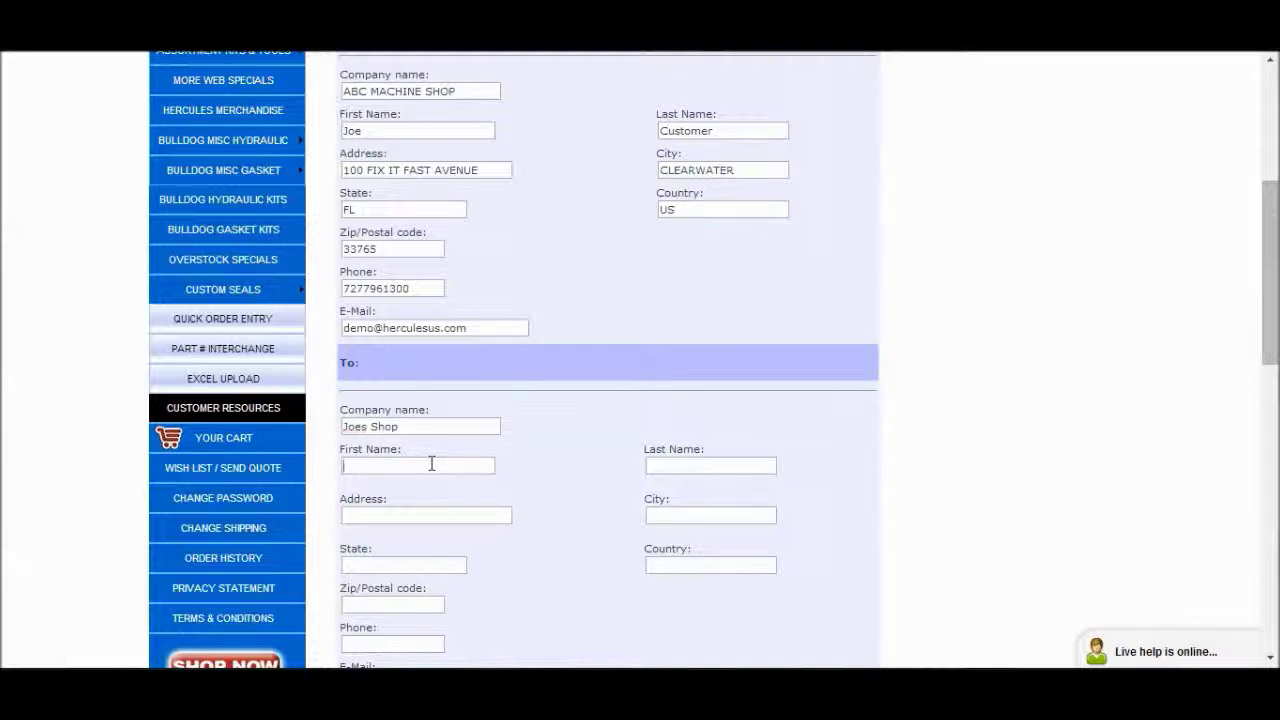
{"action": "left_click", "coordinate": [431, 464]}
{"action": "left_click", "coordinate": [370, 487]}
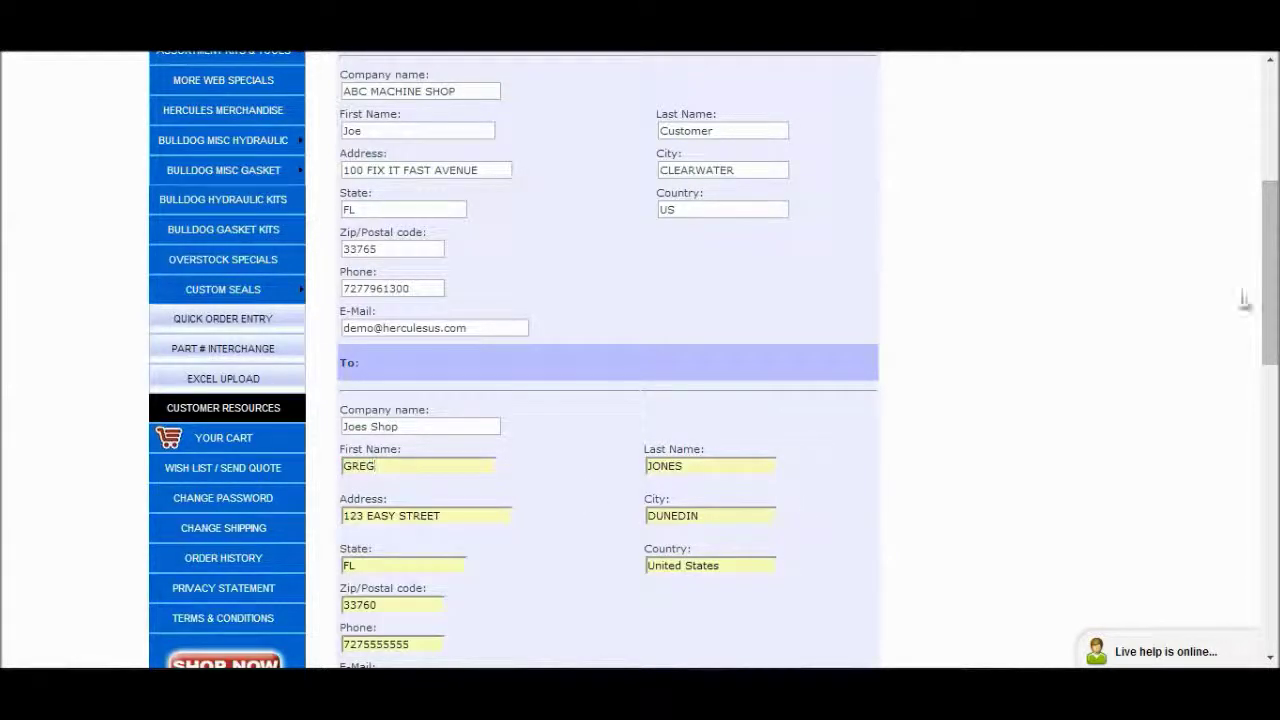
{"action": "left_click_drag", "start_coordinate": [1275, 229], "coordinate": [1275, 355]}
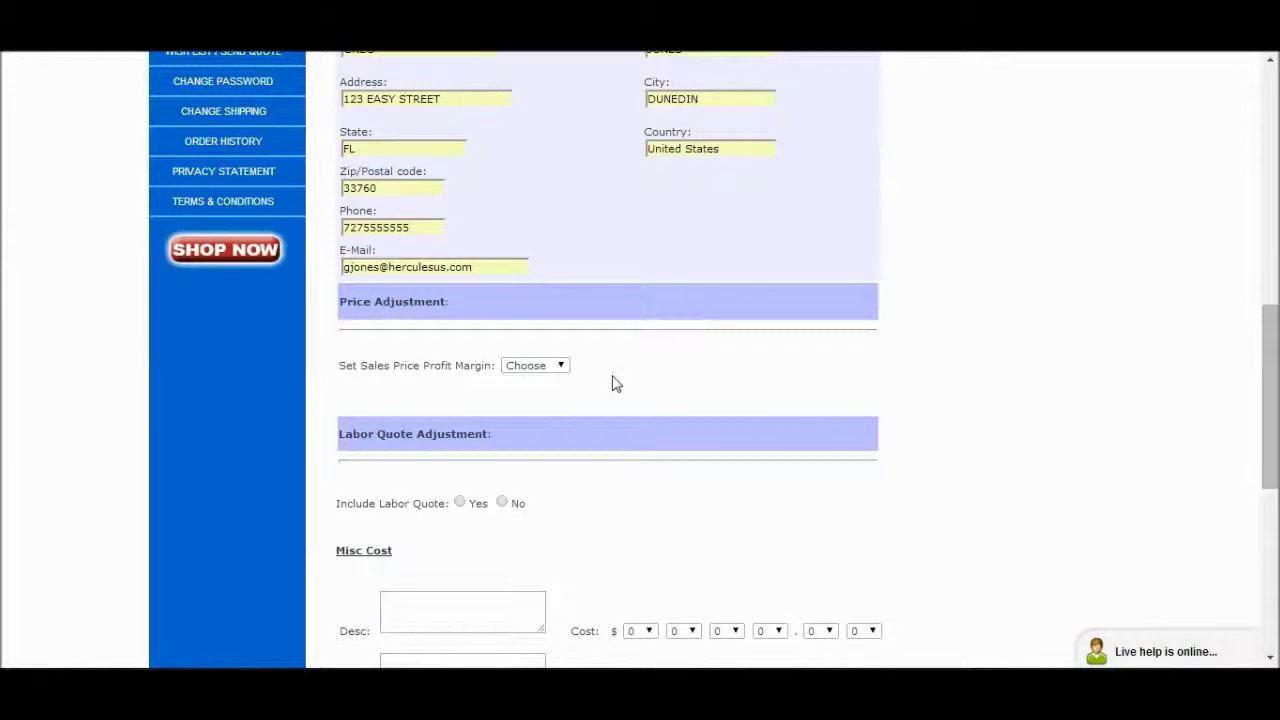
{"action": "left_click", "coordinate": [564, 367]}
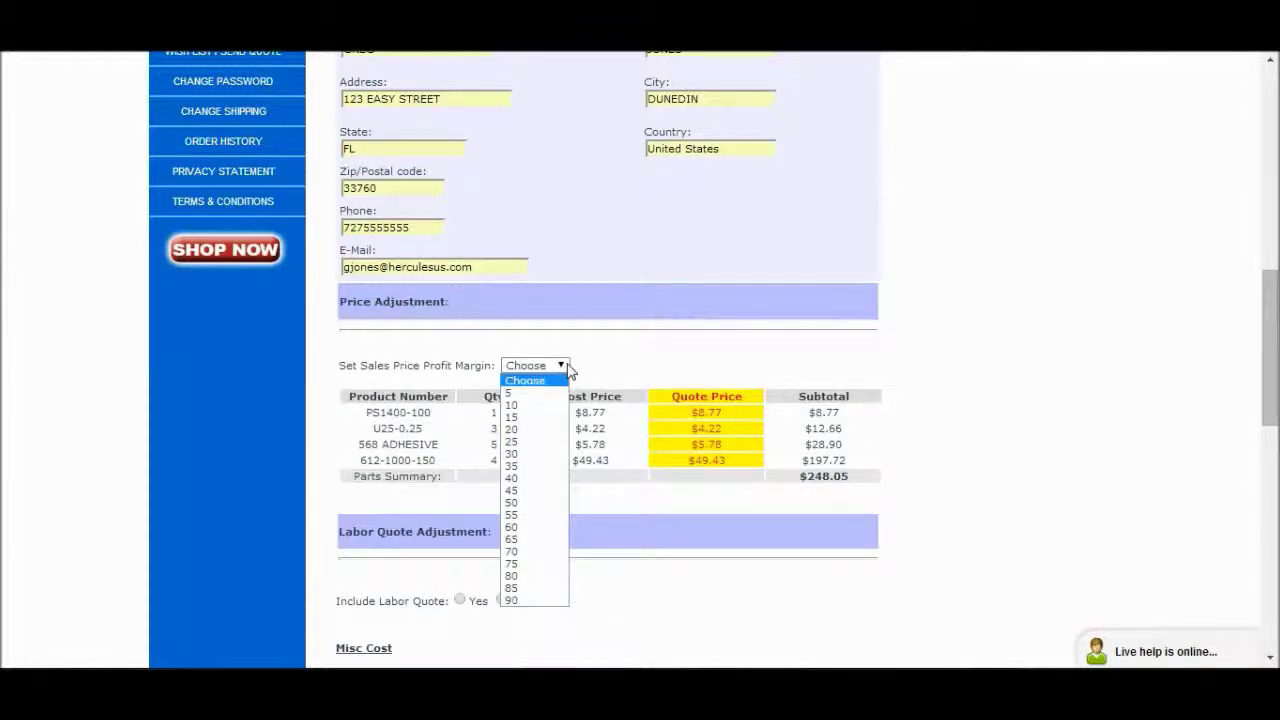
Step: Set the sales price profit margin to 50, doubling the parts total to $496.10
{"action": "left_click", "coordinate": [530, 503]}
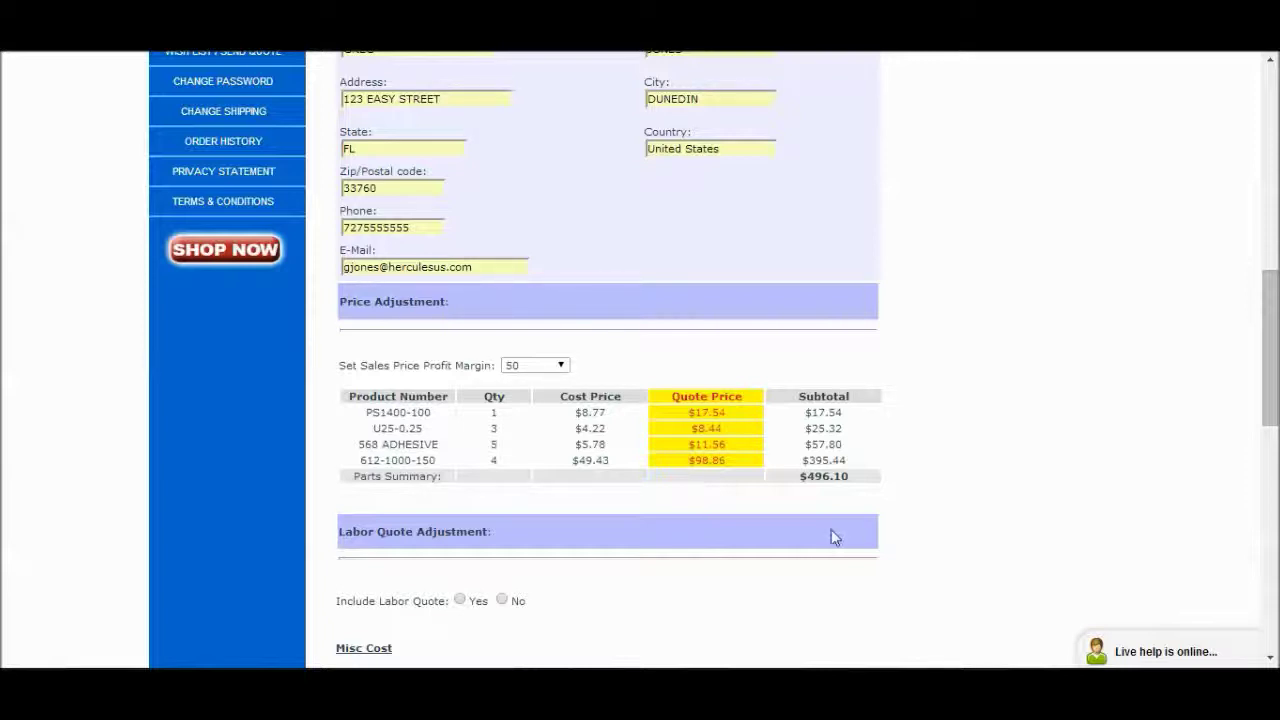
{"action": "left_click_drag", "start_coordinate": [1266, 405], "coordinate": [1268, 488]}
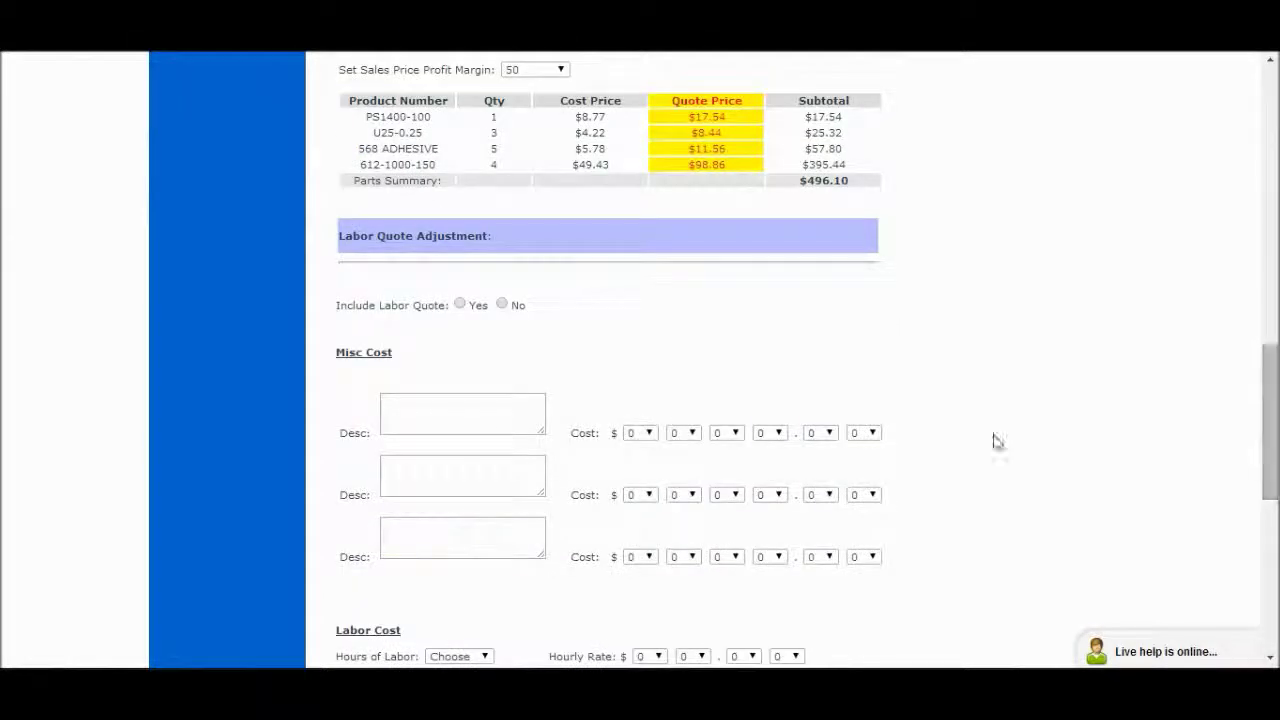
Step: Include labor and add a 'misc' miscellaneous cost of $30.00
{"action": "left_click", "coordinate": [460, 305]}
{"action": "type", "text": "misc"}
{"action": "left_click", "coordinate": [737, 436]}
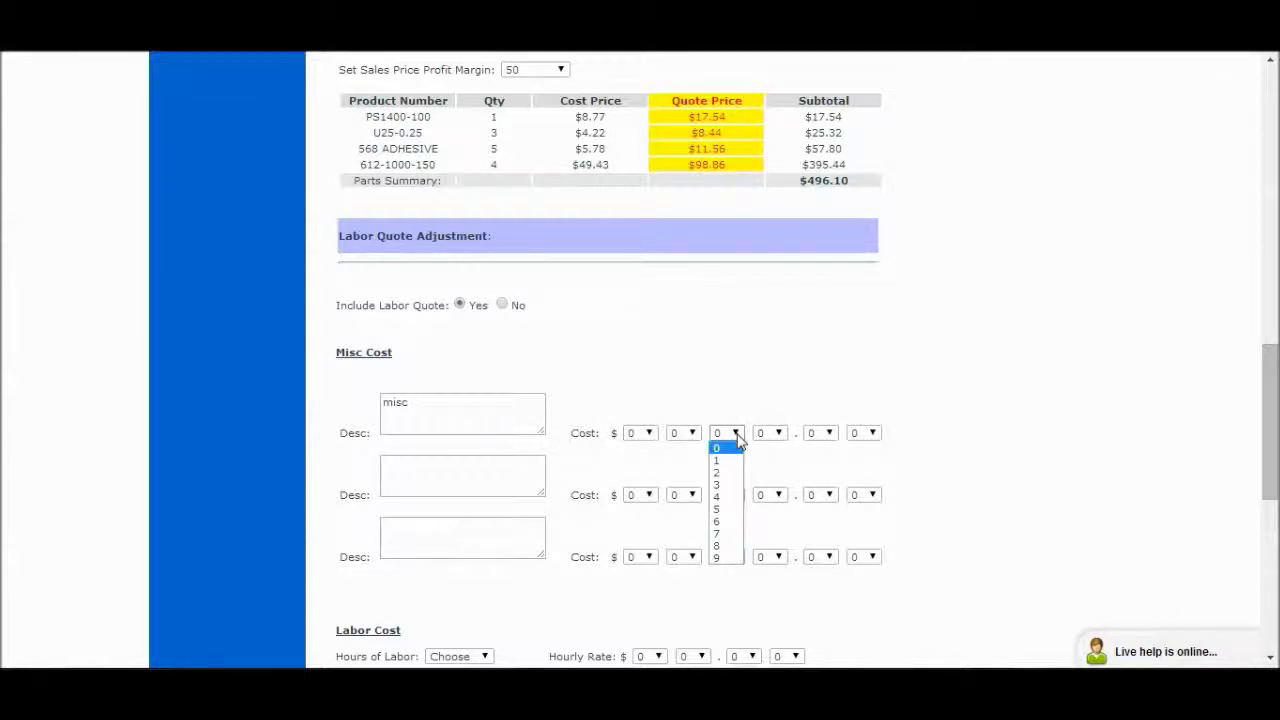
{"action": "left_click", "coordinate": [724, 485]}
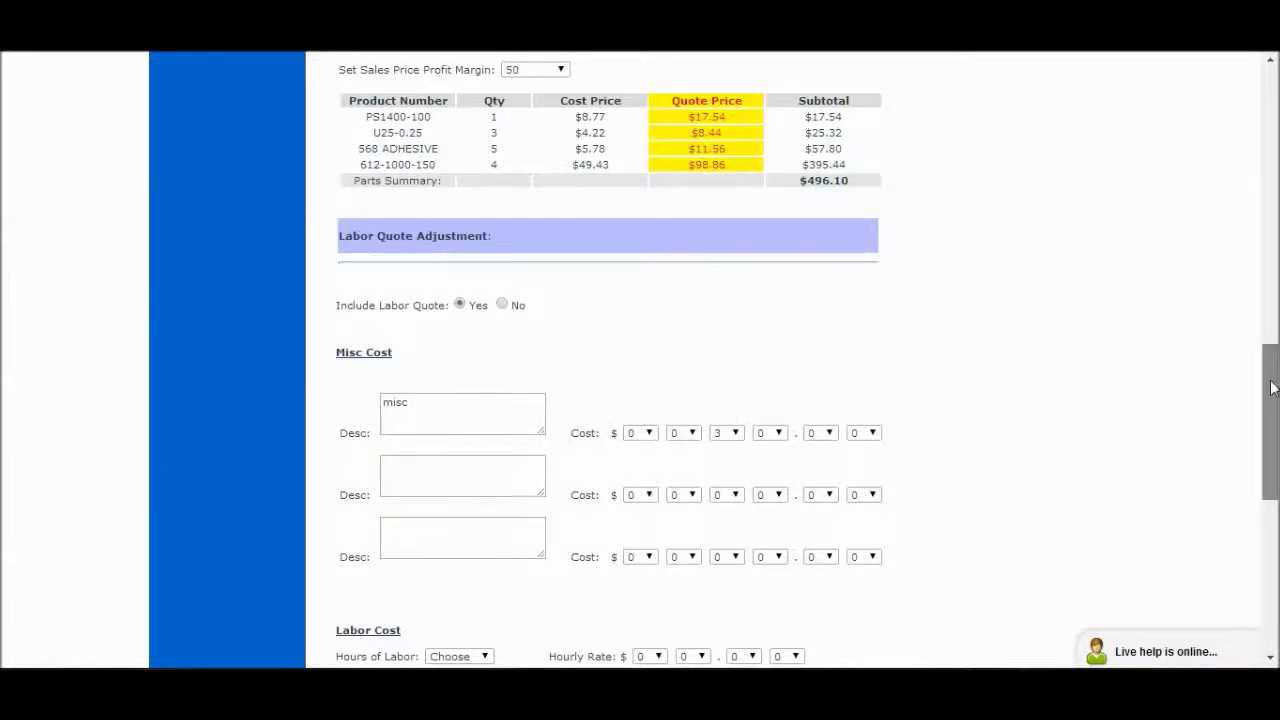
{"action": "left_click_drag", "start_coordinate": [1273, 388], "coordinate": [1273, 455]}
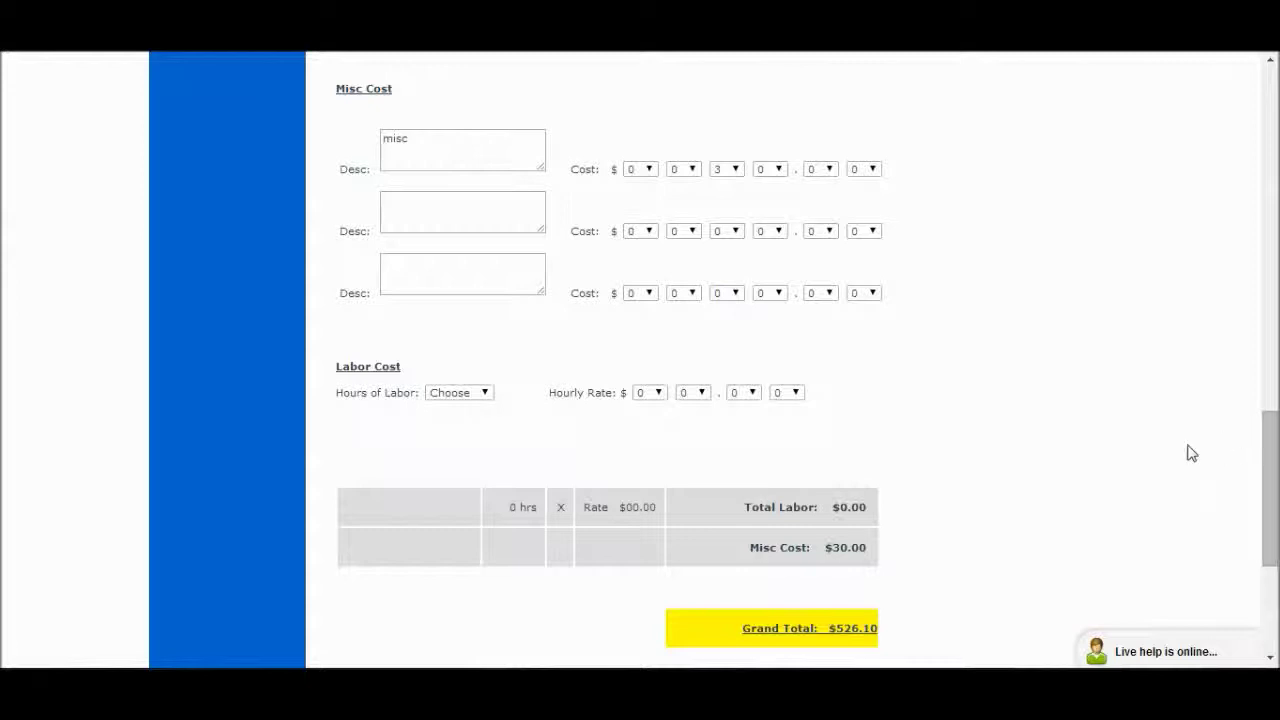
Step: Set labor to 2.5 hours at $7.00 per hour, adding $17.50
{"action": "left_click", "coordinate": [485, 397]}
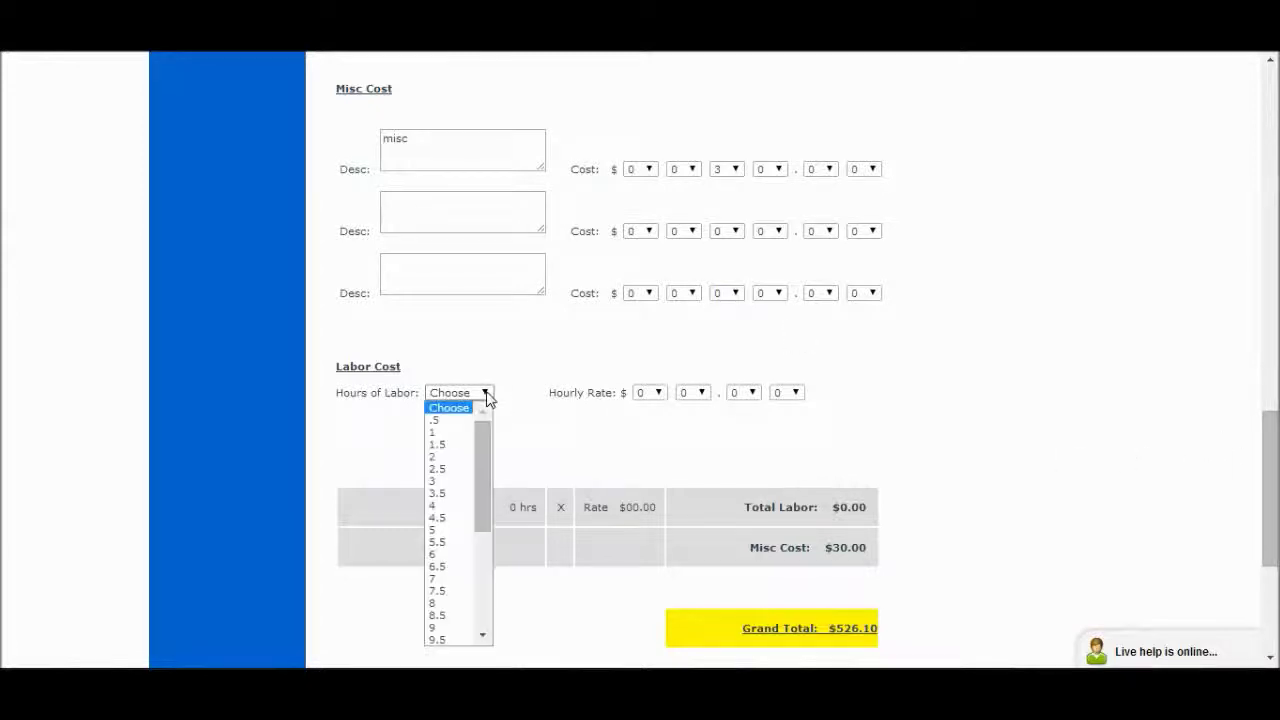
{"action": "left_click", "coordinate": [445, 470]}
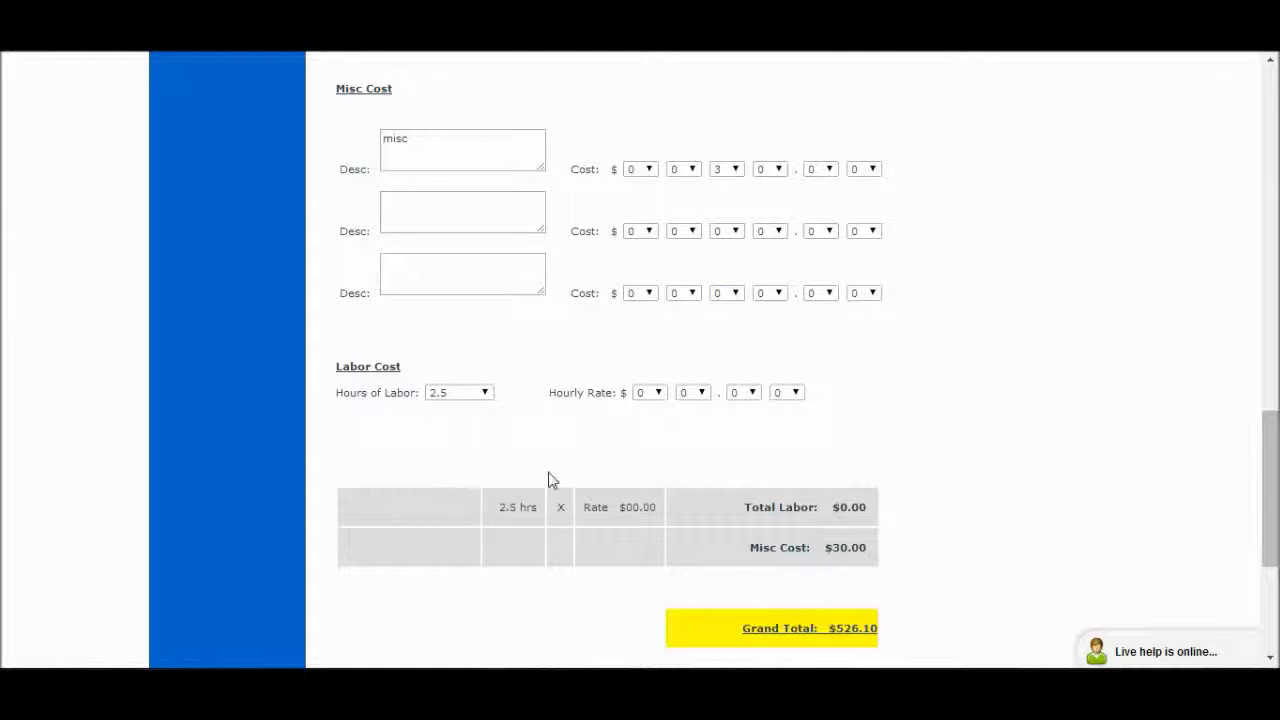
{"action": "left_click", "coordinate": [703, 394]}
{"action": "left_click", "coordinate": [685, 494]}
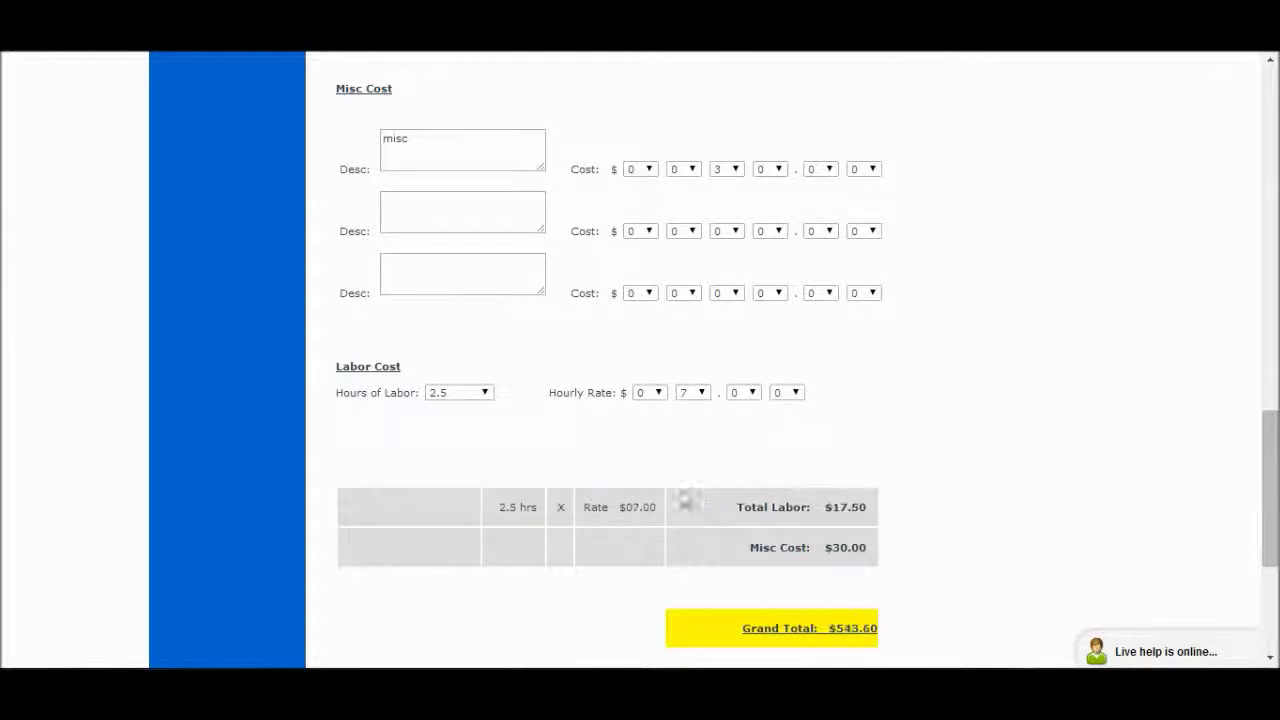
{"action": "left_click_drag", "start_coordinate": [1268, 425], "coordinate": [1272, 462]}
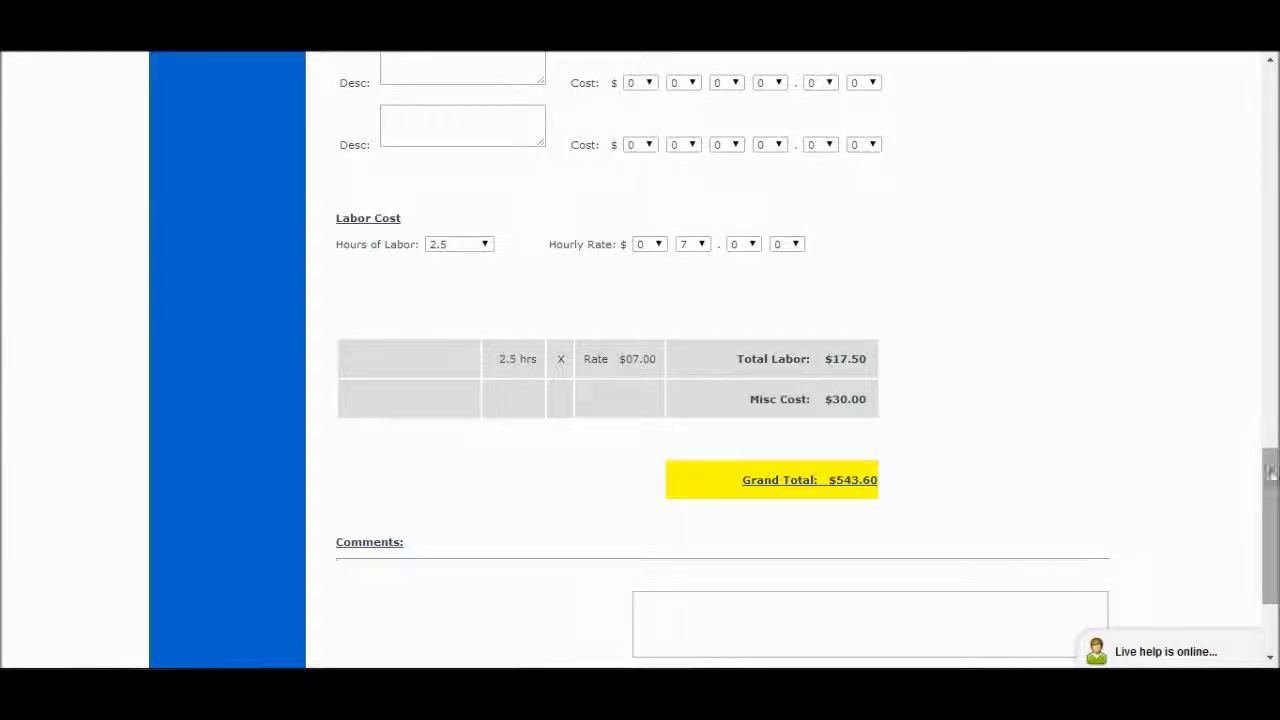
Step: Add the comment 'demo' and preview the finished quote
{"action": "left_click_drag", "start_coordinate": [1270, 500], "coordinate": [1270, 544]}
{"action": "left_click", "coordinate": [983, 468]}
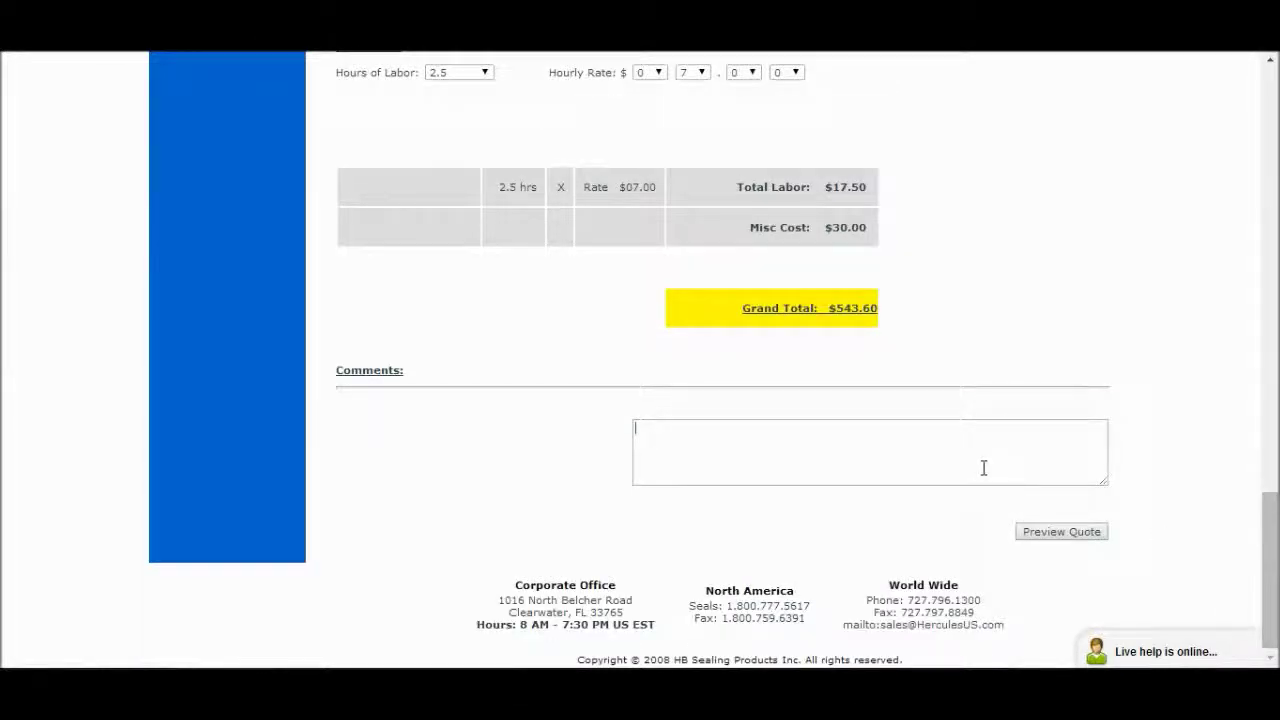
{"action": "type", "text": "demo"}
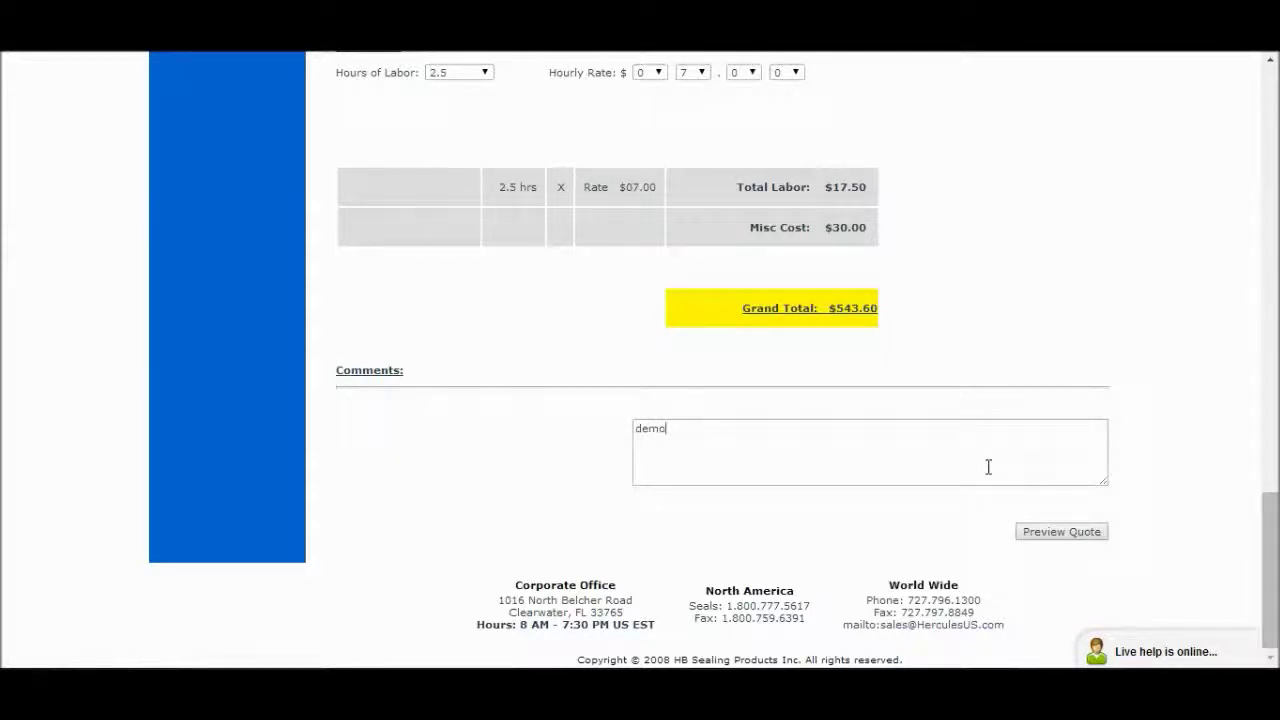
{"action": "left_click", "coordinate": [1057, 535]}
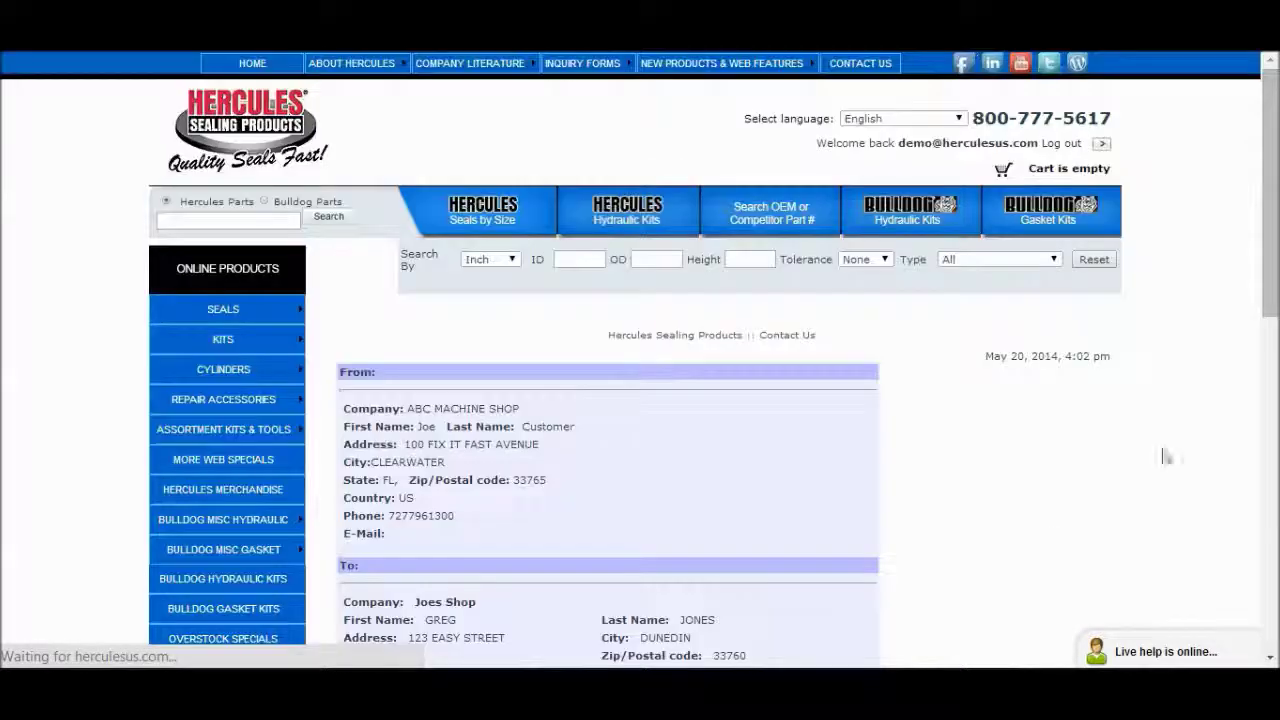
Step: Review the quote preview and e-mail it to the customer
{"action": "scroll", "coordinate": [1165, 456], "scroll_direction": "down", "scroll_amount": 2}
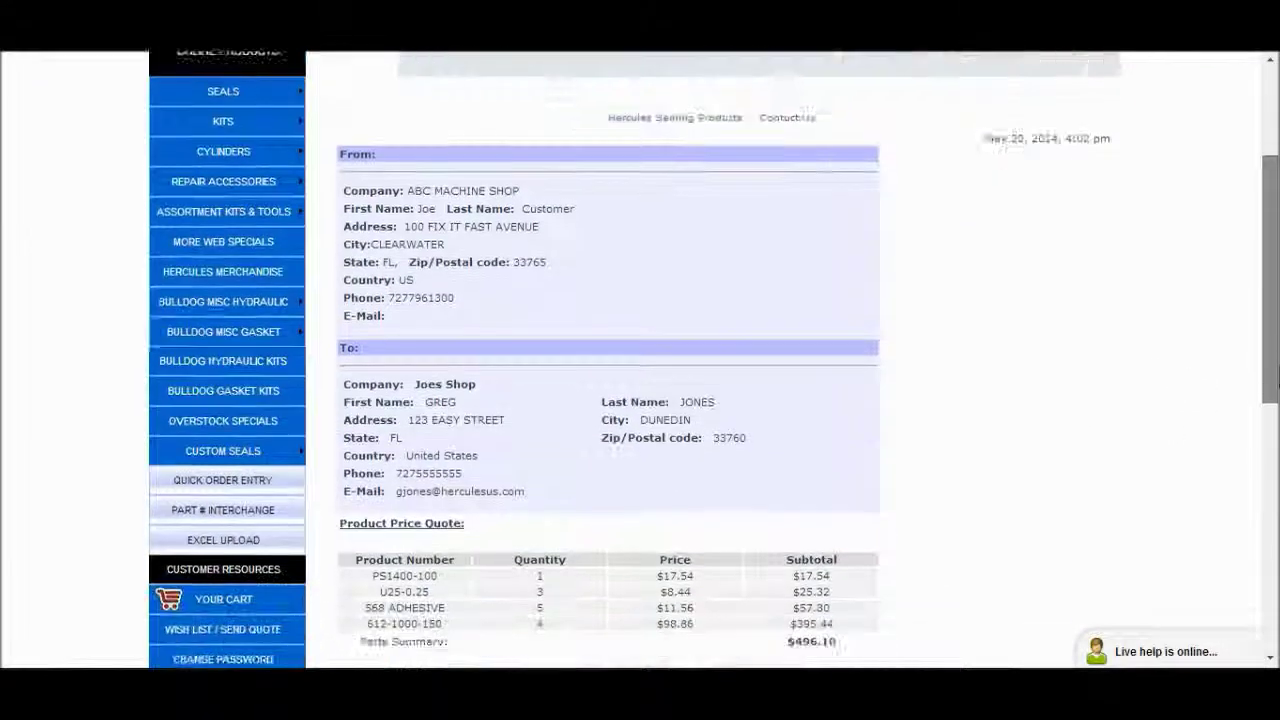
{"action": "scroll", "coordinate": [640, 360], "scroll_direction": "down", "scroll_amount": 1}
{"action": "scroll", "coordinate": [640, 360], "scroll_direction": "down", "scroll_amount": 1}
{"action": "scroll", "coordinate": [640, 360], "scroll_direction": "down", "scroll_amount": 1}
{"action": "scroll", "coordinate": [640, 360], "scroll_direction": "down", "scroll_amount": 1}
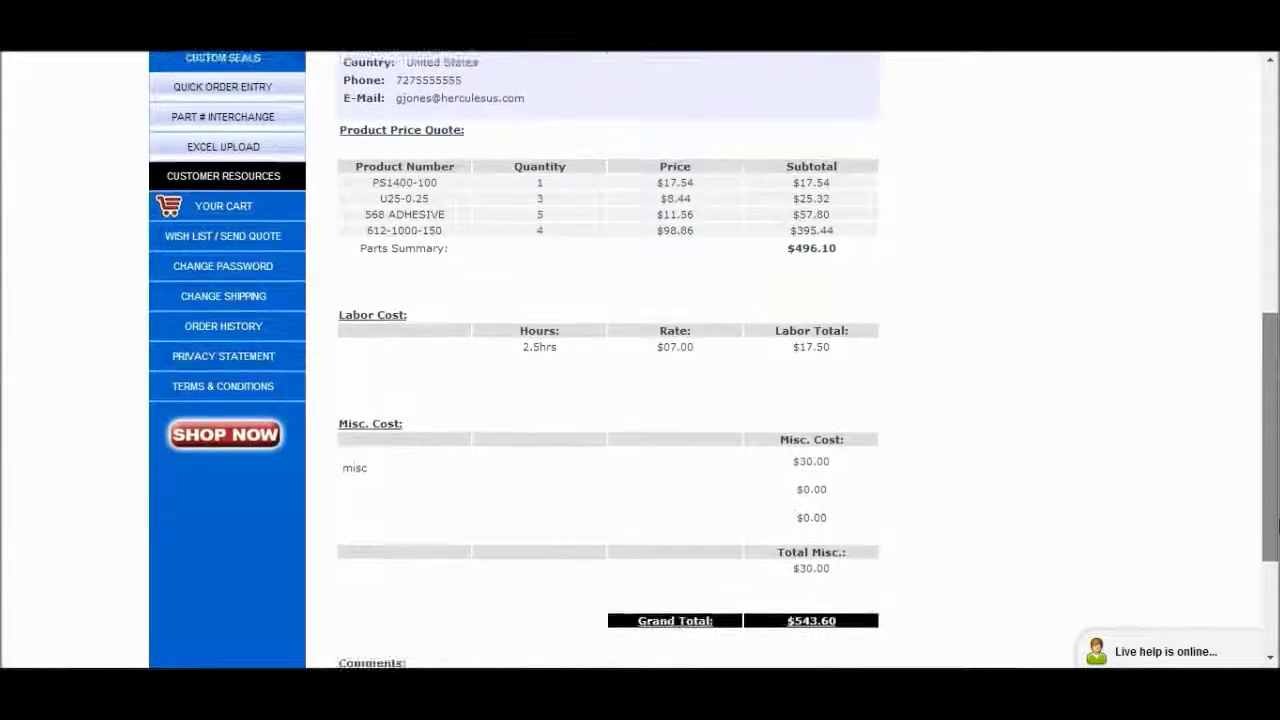
{"action": "scroll", "coordinate": [640, 360], "scroll_direction": "down", "scroll_amount": 2}
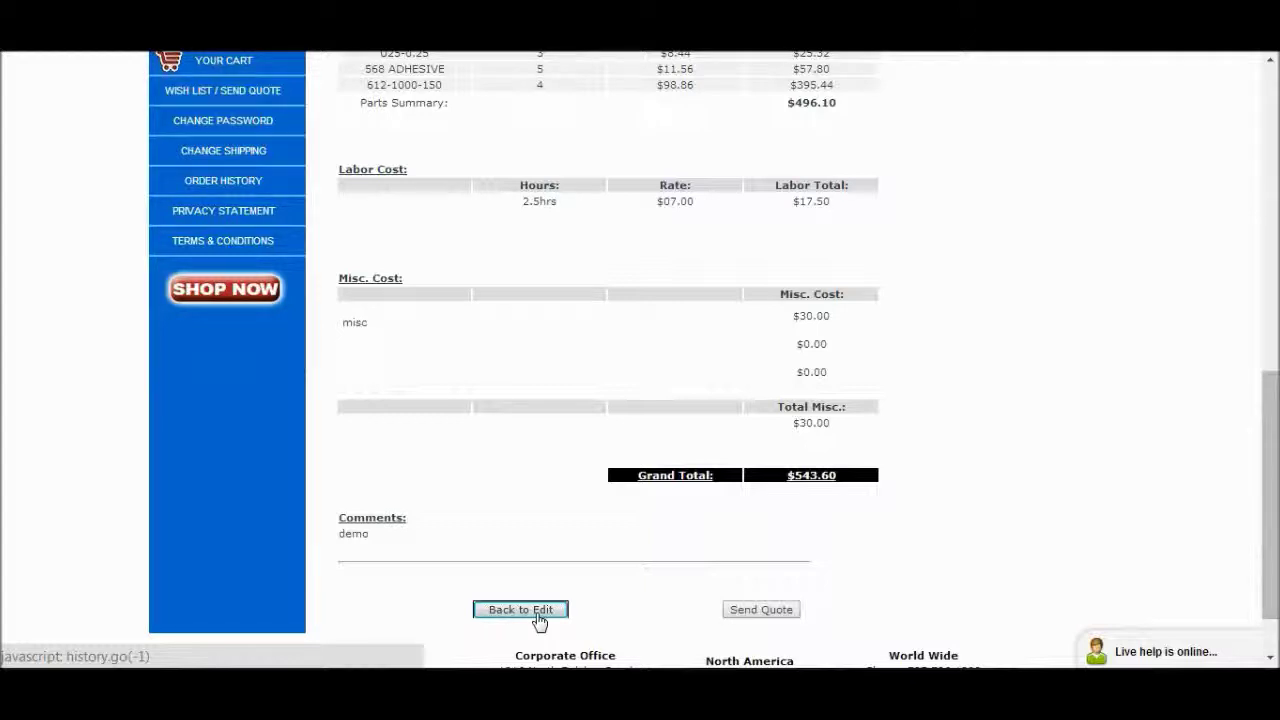
{"action": "left_click", "coordinate": [742, 613]}
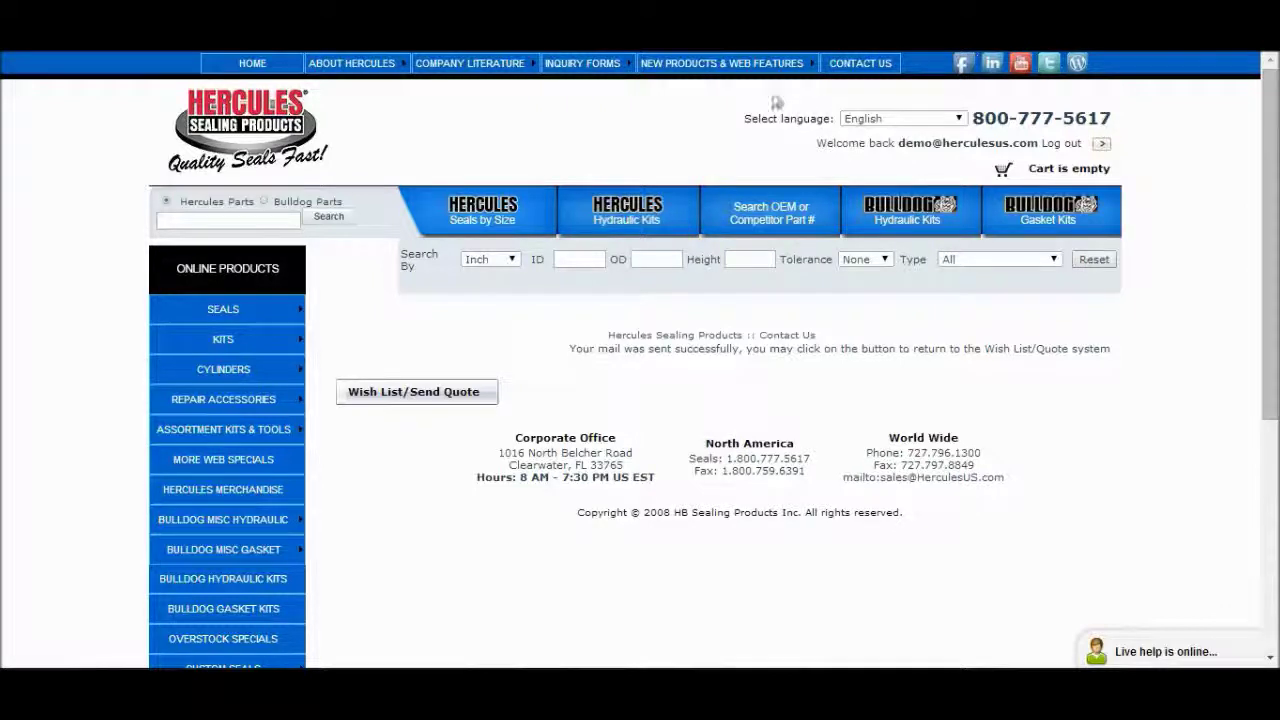
{"action": "mouse_move", "coordinate": [721, 63]}
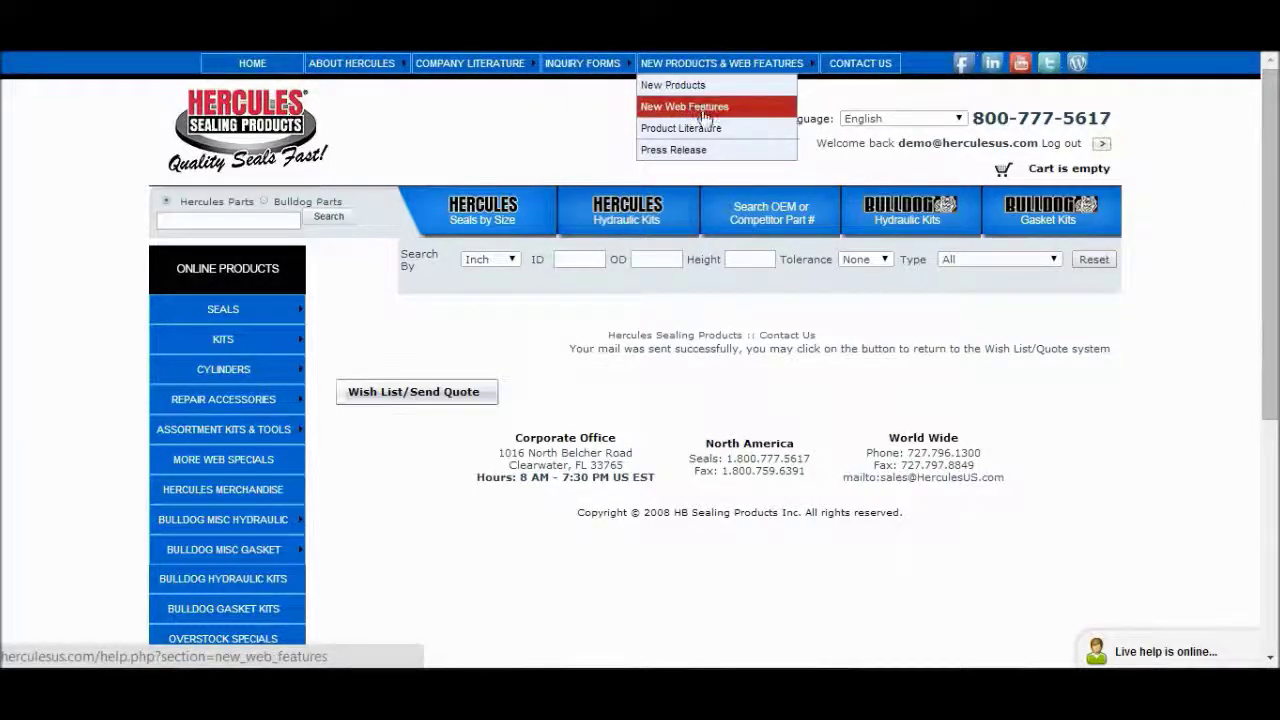
Step: Open the New Web Features page and view the Sort by how-to guide
{"action": "left_click", "coordinate": [705, 118]}
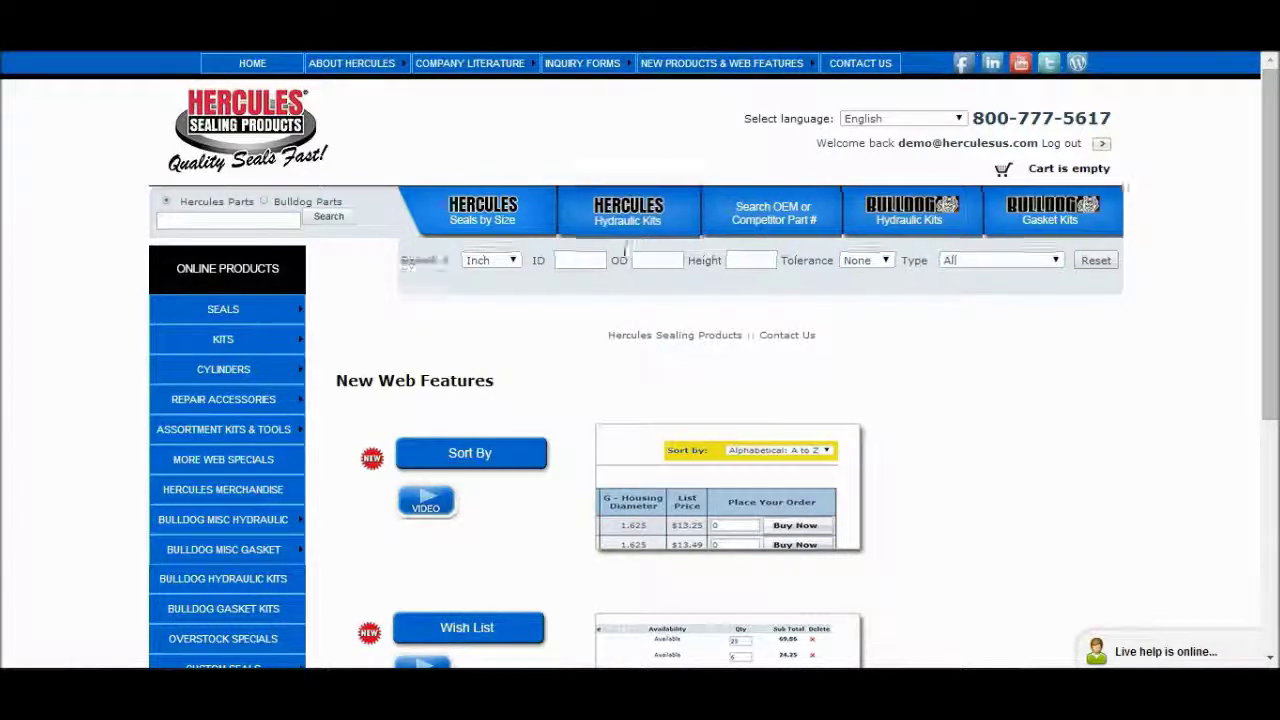
{"action": "left_click", "coordinate": [480, 462]}
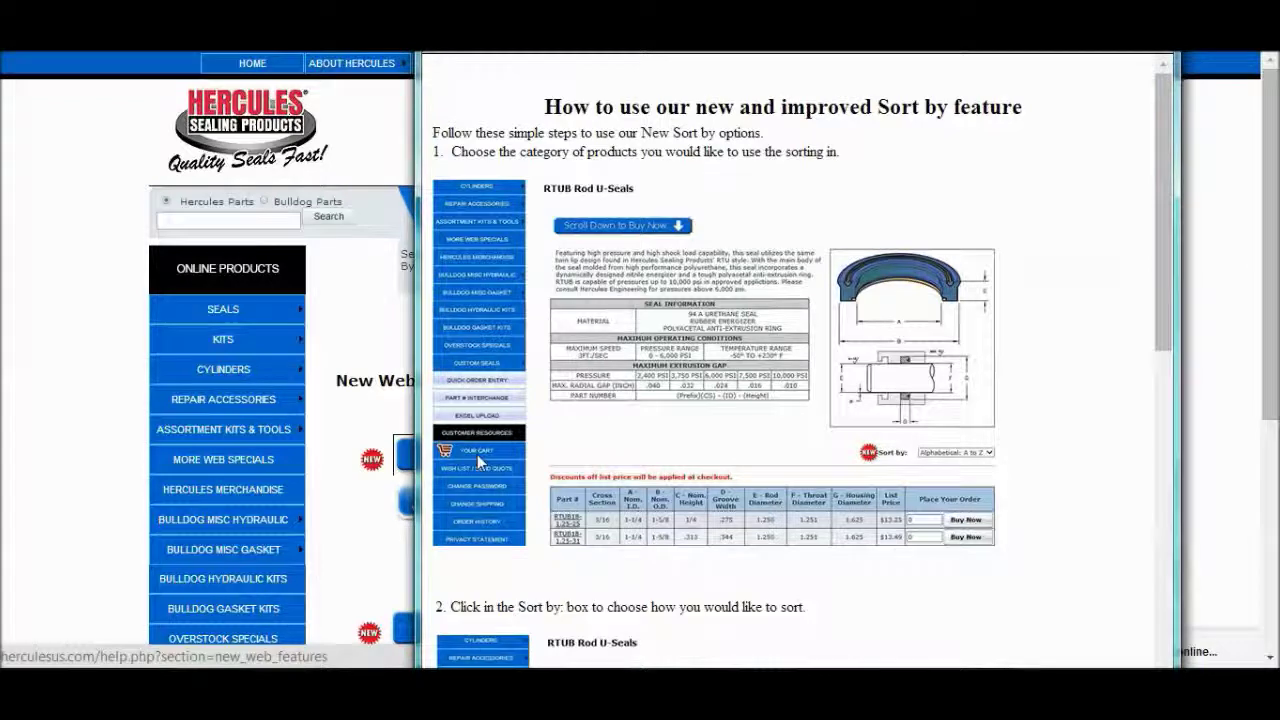